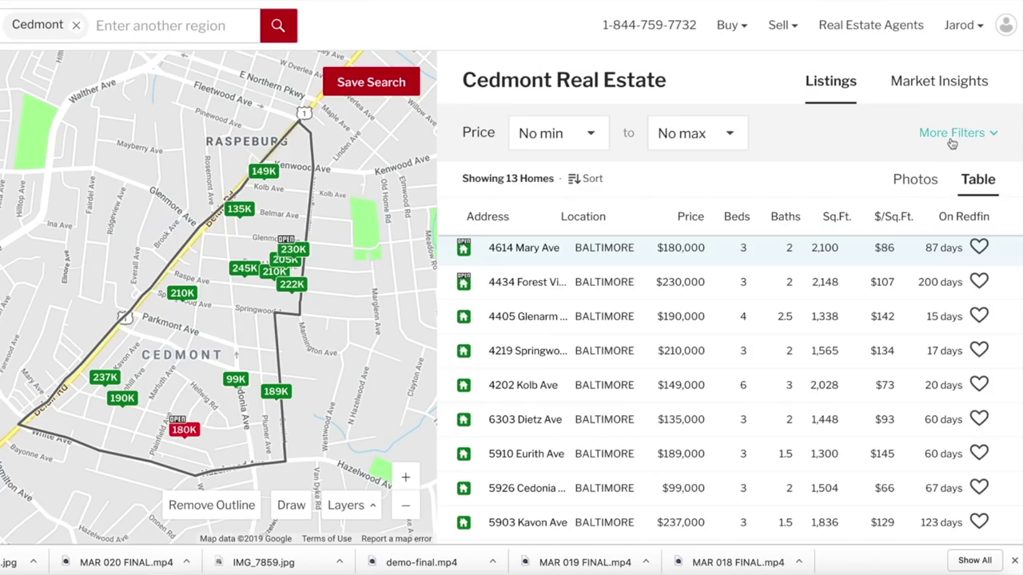
Step: Expand the Cedmont search's More Filters and set the minimum beds to 4
{"action": "left_click", "coordinate": [951, 136]}
{"action": "left_click", "coordinate": [475, 231]}
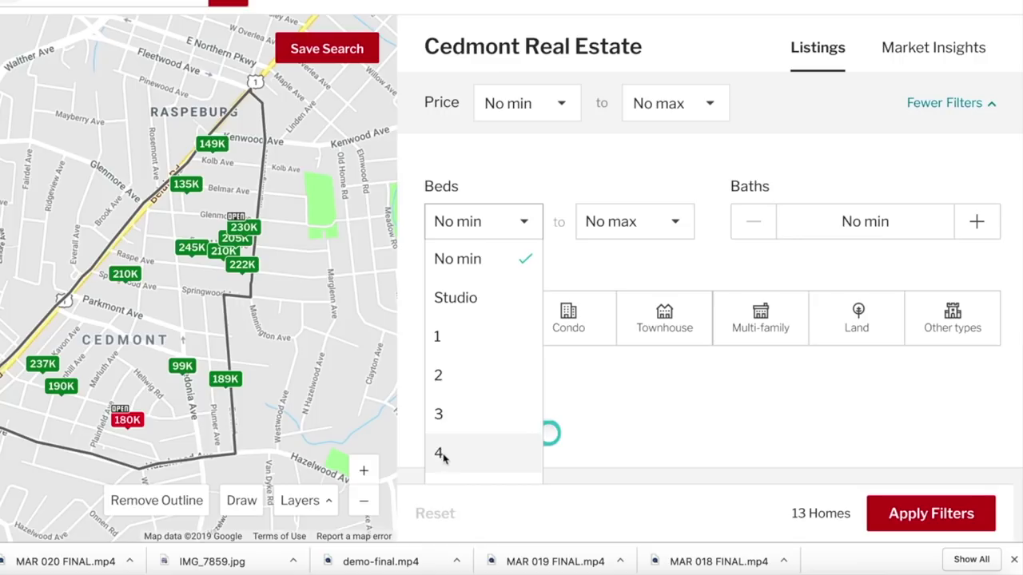
{"action": "left_click", "coordinate": [442, 453]}
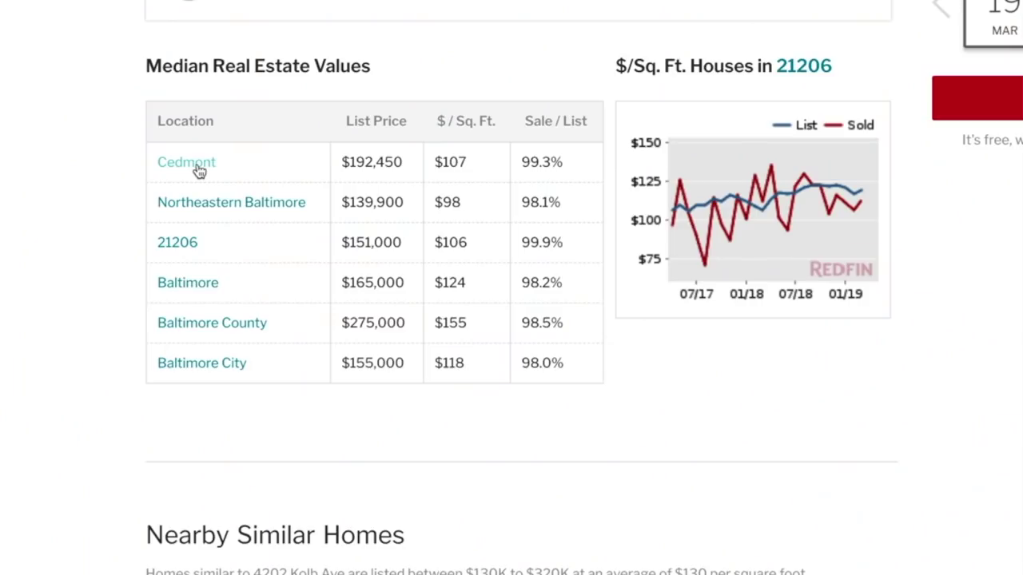
{"action": "left_click", "coordinate": [194, 171]}
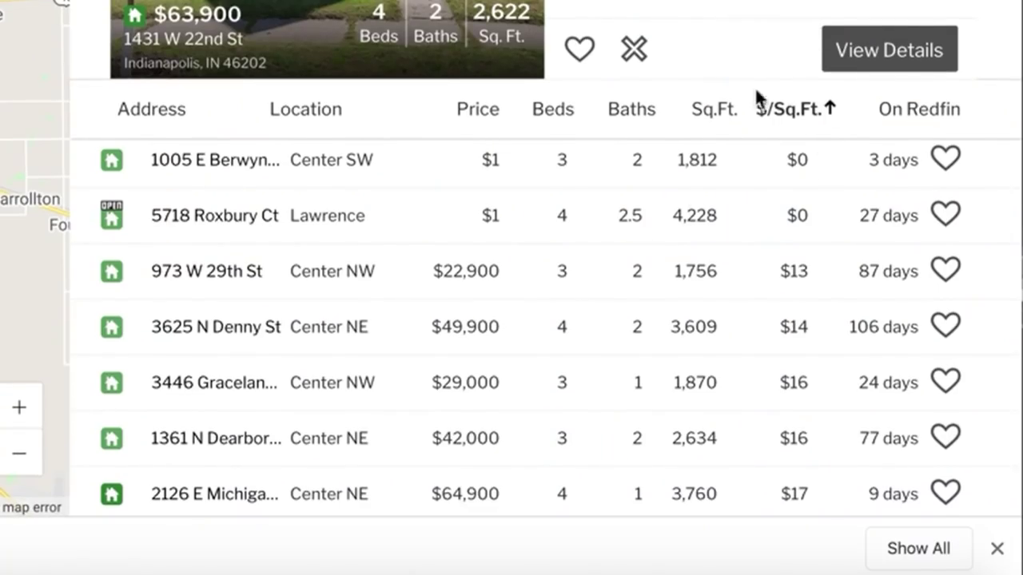
Step: Scroll the $/Sq.Ft.-sorted table to the $51 Indianapolis average row and pages 1–3
{"action": "scroll", "coordinate": [786, 209], "scroll_direction": "down", "scroll_amount": 5}
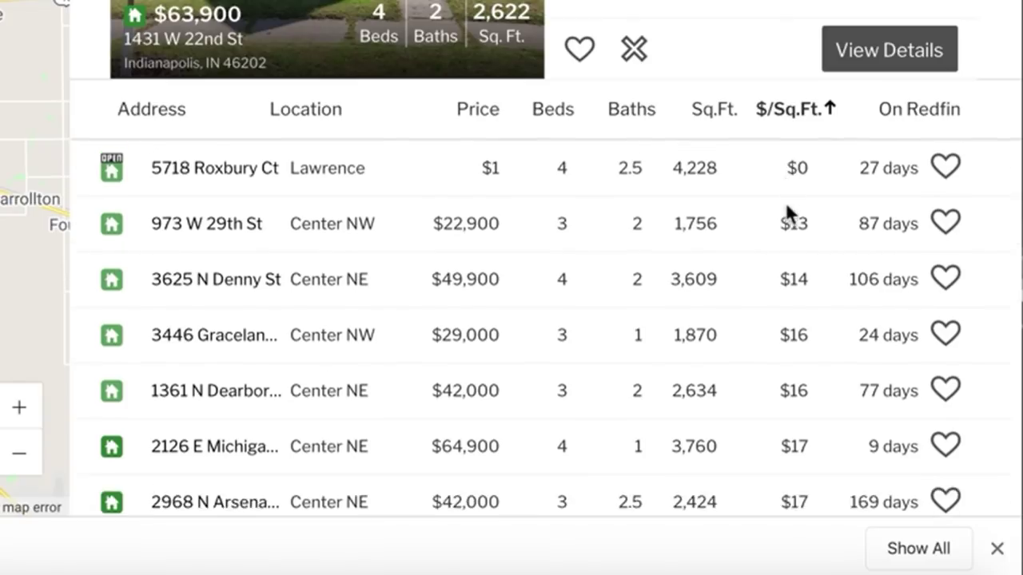
{"action": "scroll", "coordinate": [787, 206], "scroll_direction": "down", "scroll_amount": 5}
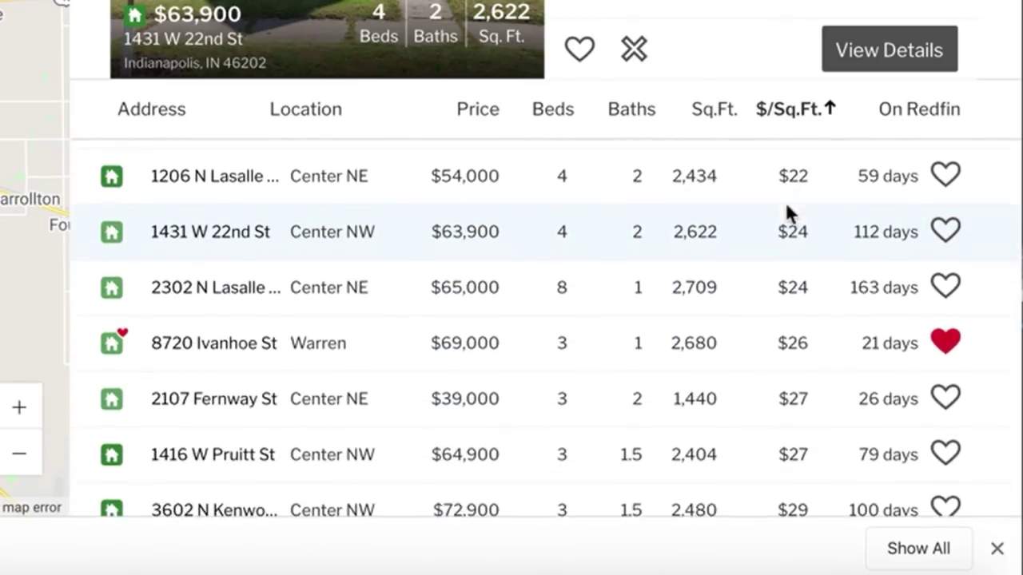
{"action": "scroll", "coordinate": [786, 209], "scroll_direction": "down", "scroll_amount": 4}
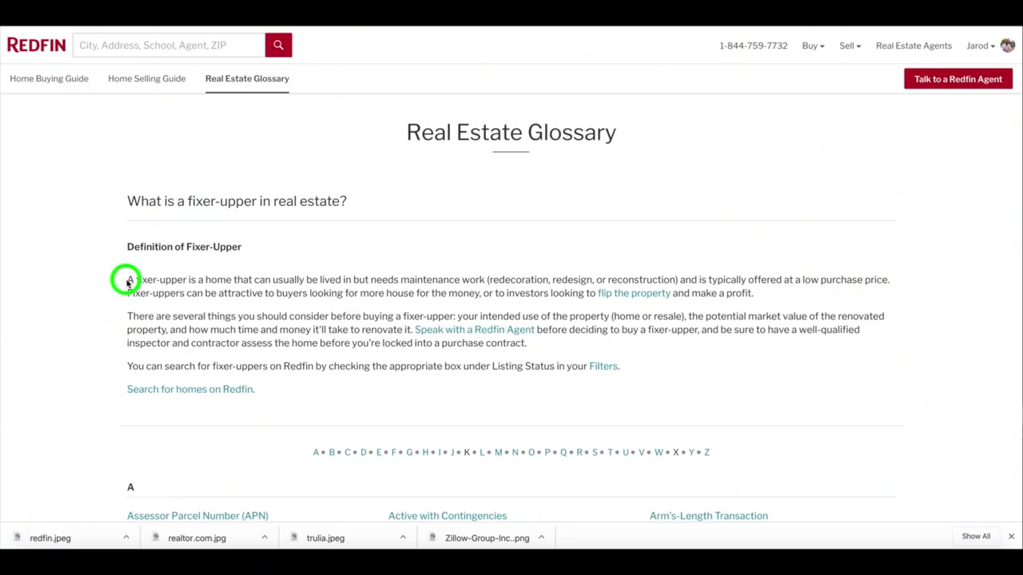
Step: Highlight the first paragraph of the glossary's Definition of Fixer-Upper
{"action": "left_click_drag", "start_coordinate": [147, 279], "coordinate": [675, 281]}
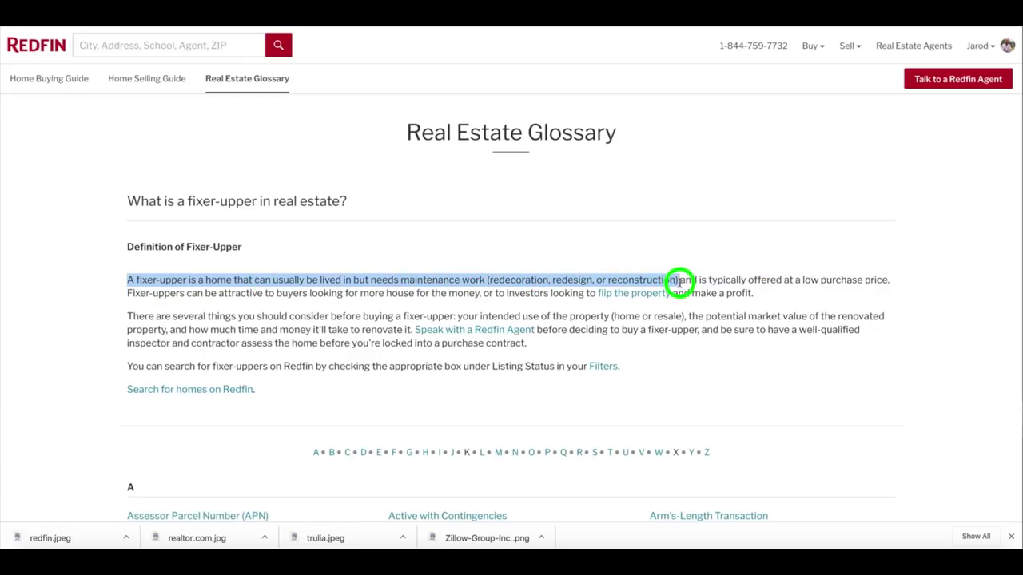
{"action": "left_click_drag", "start_coordinate": [745, 279], "coordinate": [291, 292]}
{"action": "left_click_drag", "start_coordinate": [386, 293], "coordinate": [749, 294]}
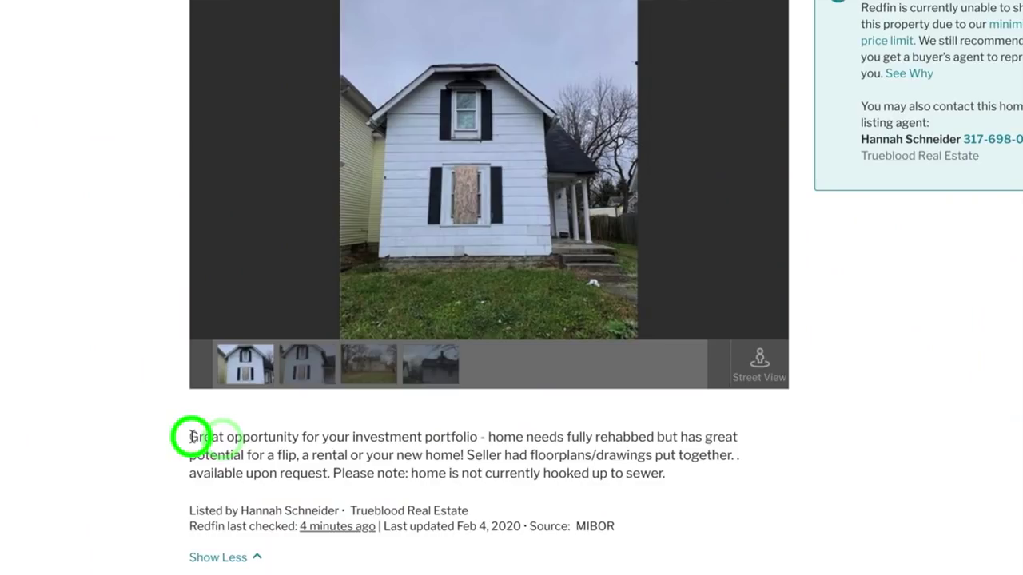
Step: Load the recent Indianapolis search, showing 2480 homes in table view
{"action": "left_click_drag", "start_coordinate": [187, 439], "coordinate": [391, 466]}
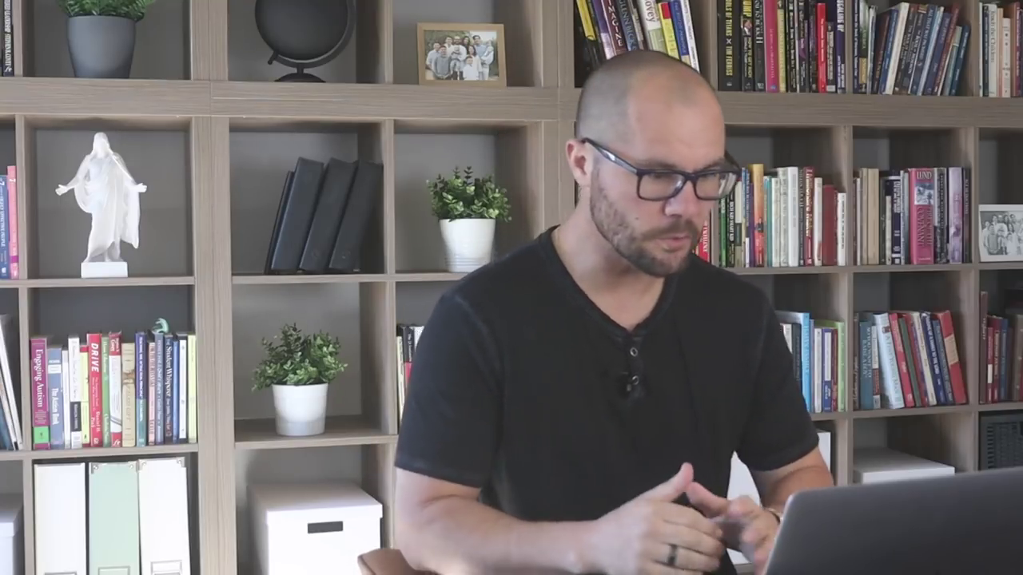
{"action": "left_click", "coordinate": [214, 186]}
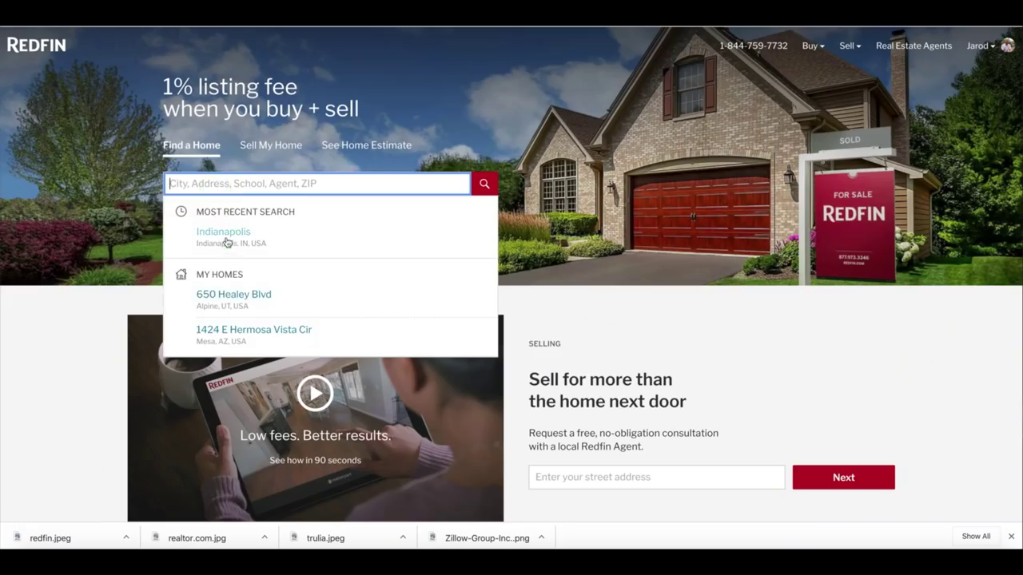
{"action": "left_click", "coordinate": [226, 238]}
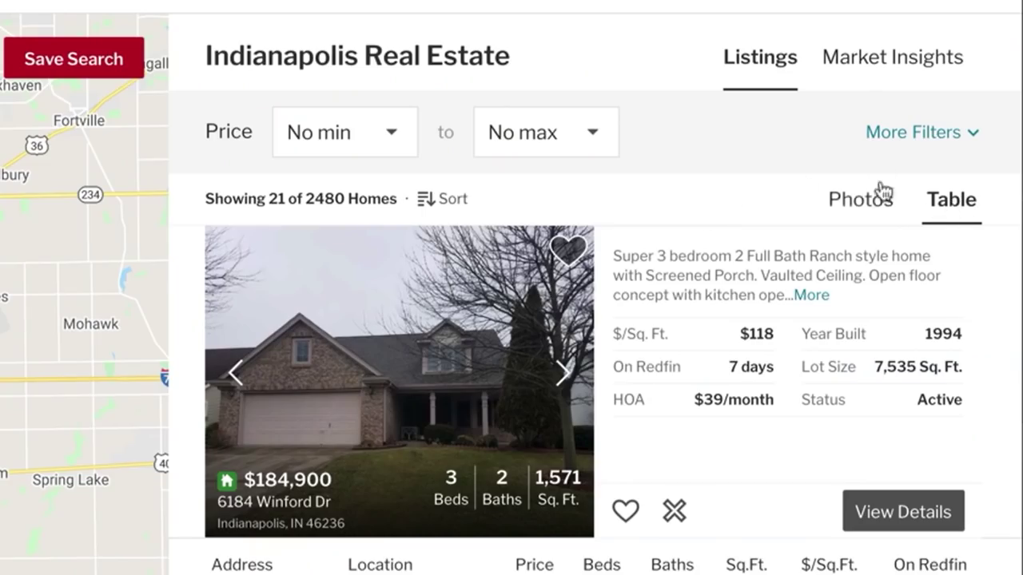
Step: Filter to houses with 3+ beds, 1,000+ sq ft and Fixer-Uppers Only, leaving 49 homes
{"action": "left_click", "coordinate": [950, 132]}
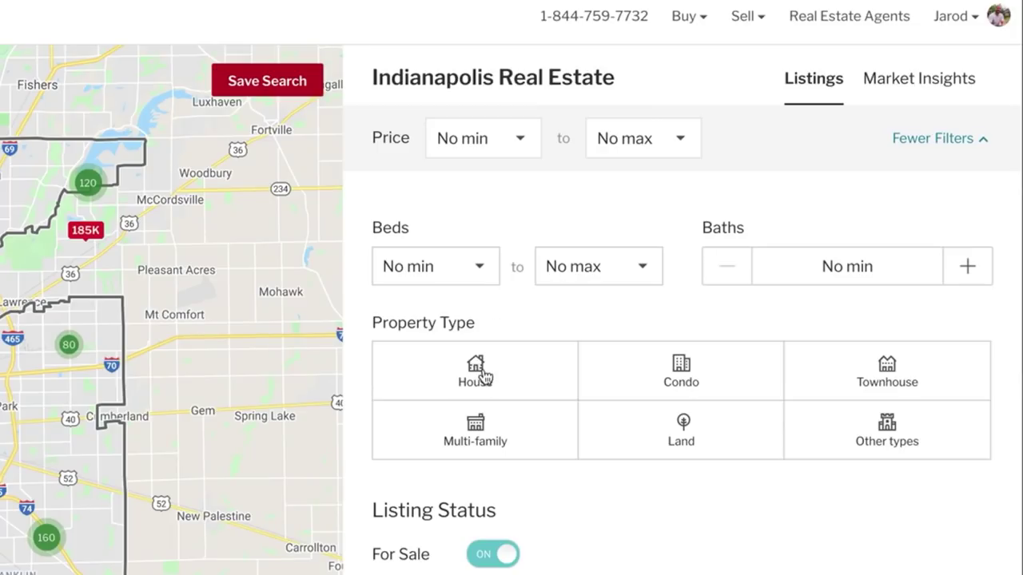
{"action": "left_click", "coordinate": [484, 375]}
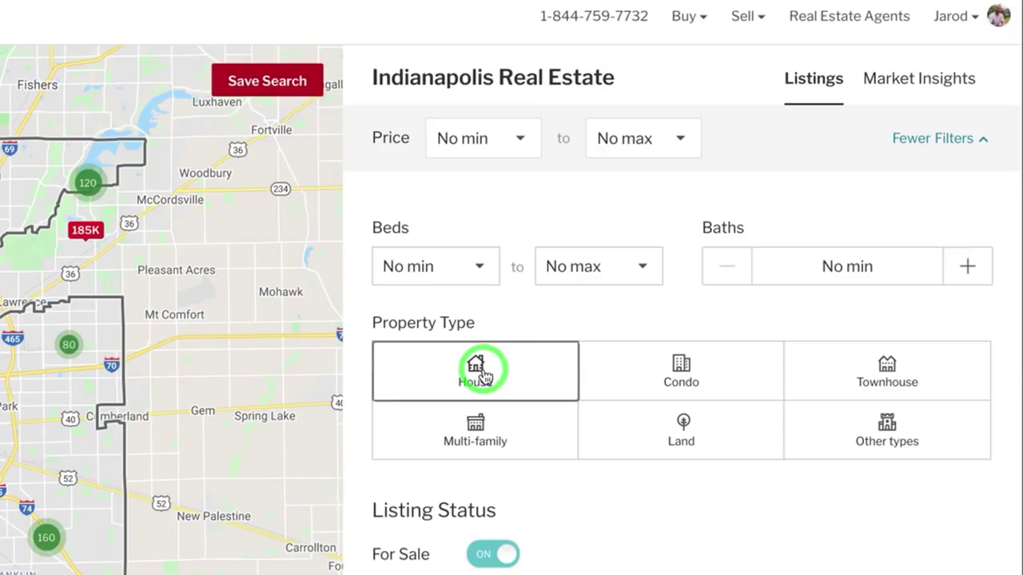
{"action": "left_click", "coordinate": [441, 267]}
{"action": "left_click", "coordinate": [413, 474]}
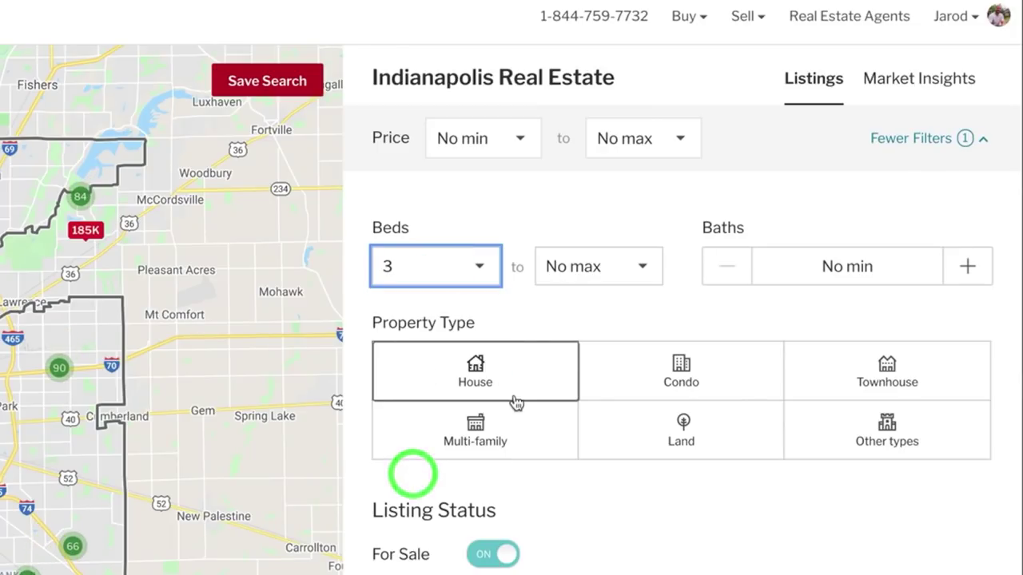
{"action": "scroll", "coordinate": [515, 402], "scroll_direction": "down", "scroll_amount": 7}
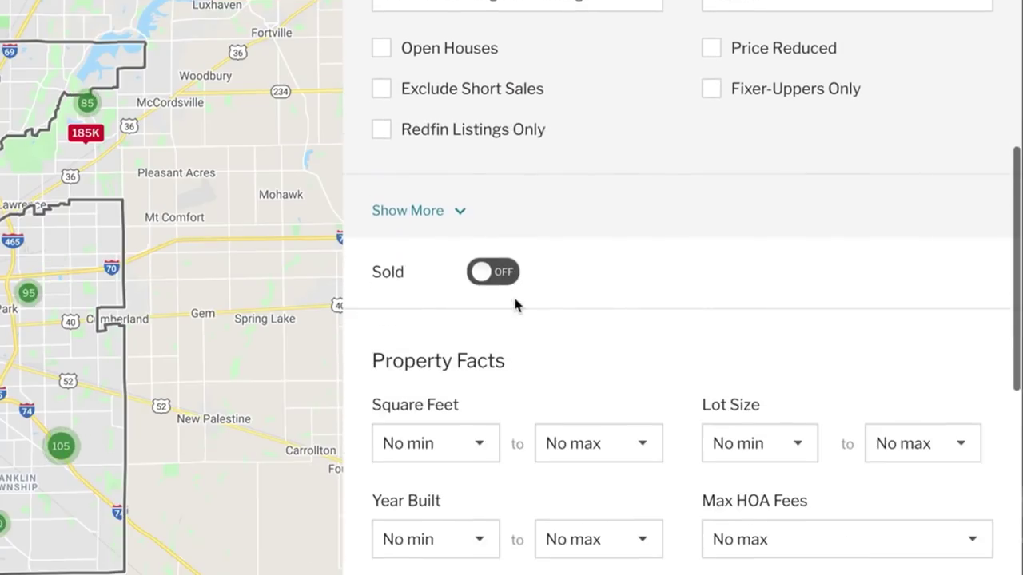
{"action": "scroll", "coordinate": [515, 304], "scroll_direction": "down", "scroll_amount": 1}
{"action": "left_click", "coordinate": [426, 388]}
{"action": "left_click", "coordinate": [413, 555]}
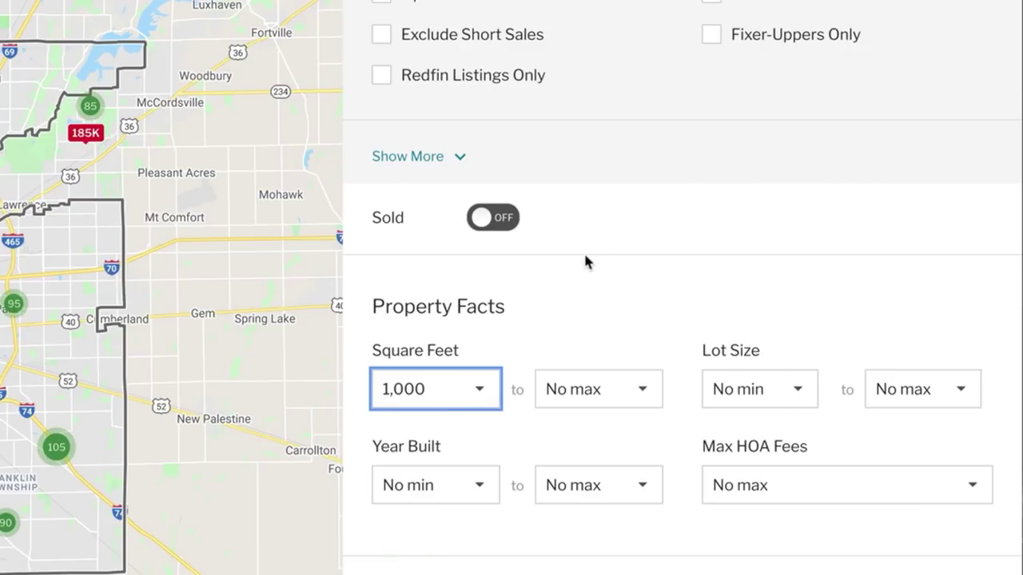
{"action": "scroll", "coordinate": [584, 261], "scroll_direction": "up", "scroll_amount": 4}
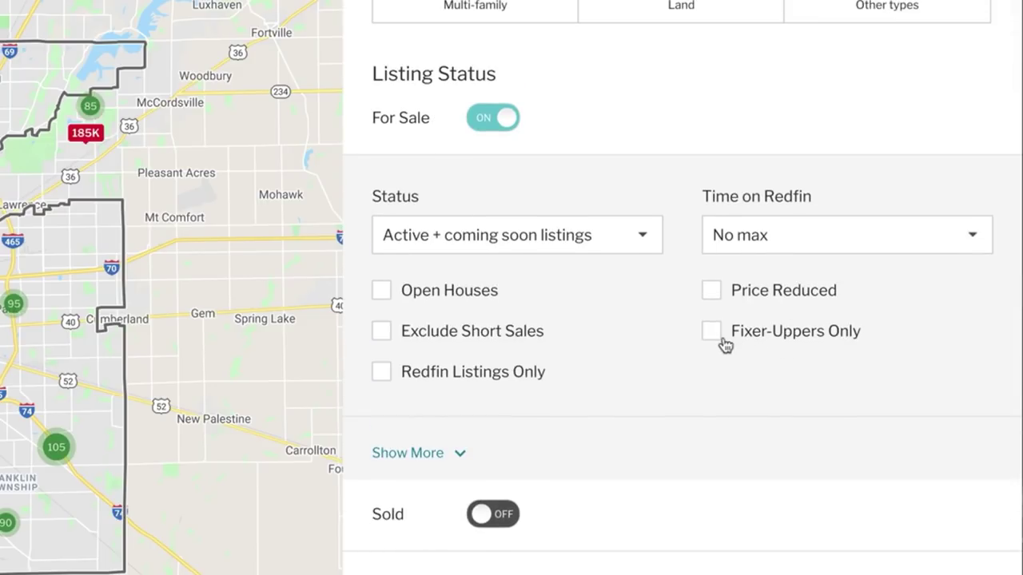
{"action": "left_click", "coordinate": [712, 334]}
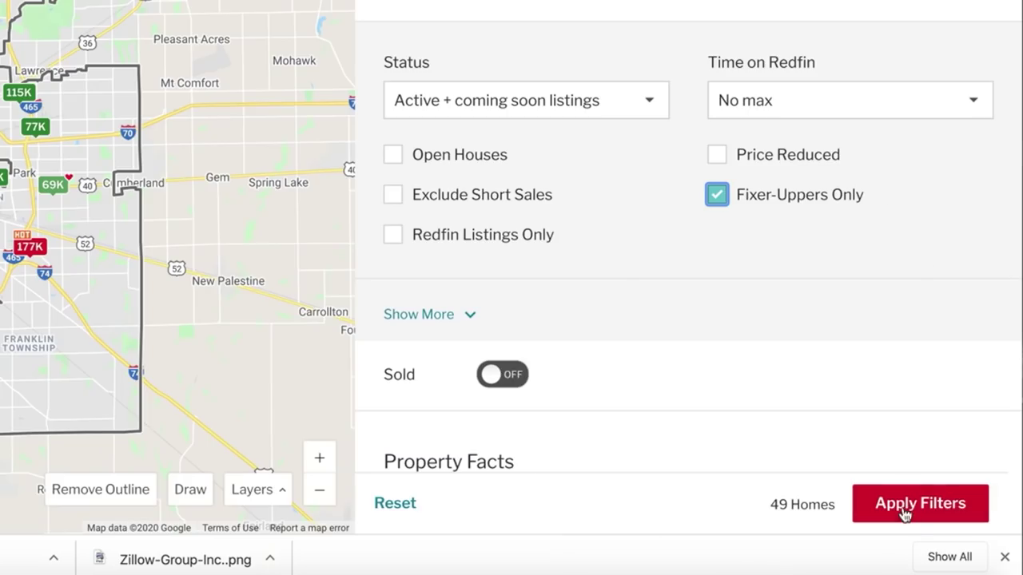
{"action": "left_click", "coordinate": [929, 506]}
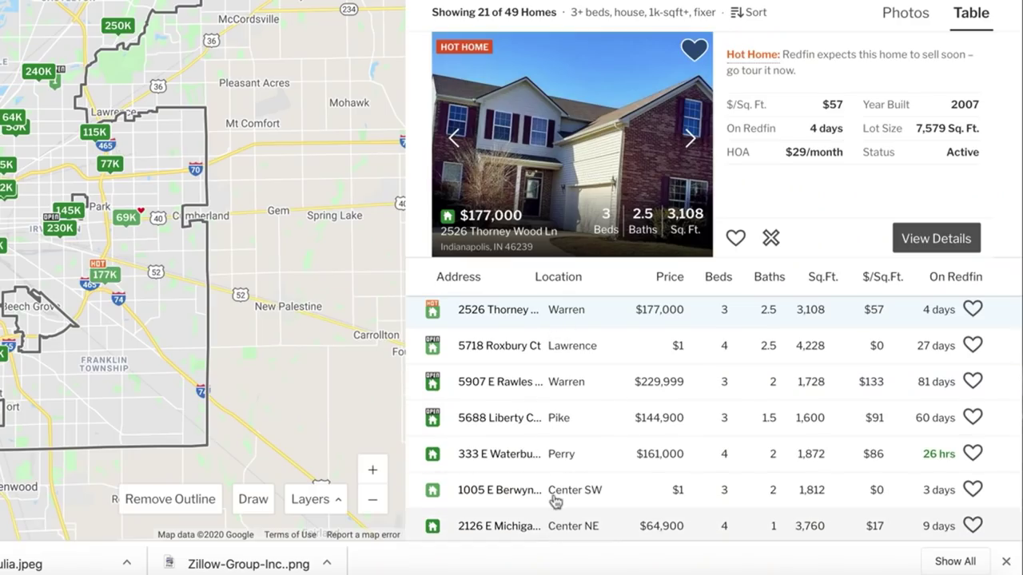
Step: Sort the 49 listings by $/Sq.Ft. ascending, starting at $0 per square foot
{"action": "left_click", "coordinate": [669, 280]}
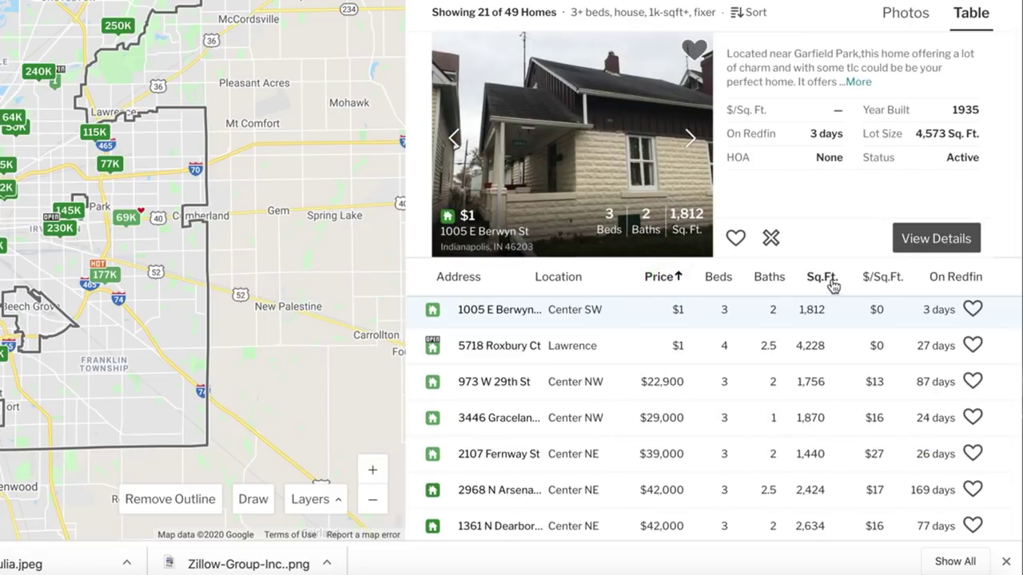
{"action": "left_click", "coordinate": [885, 280]}
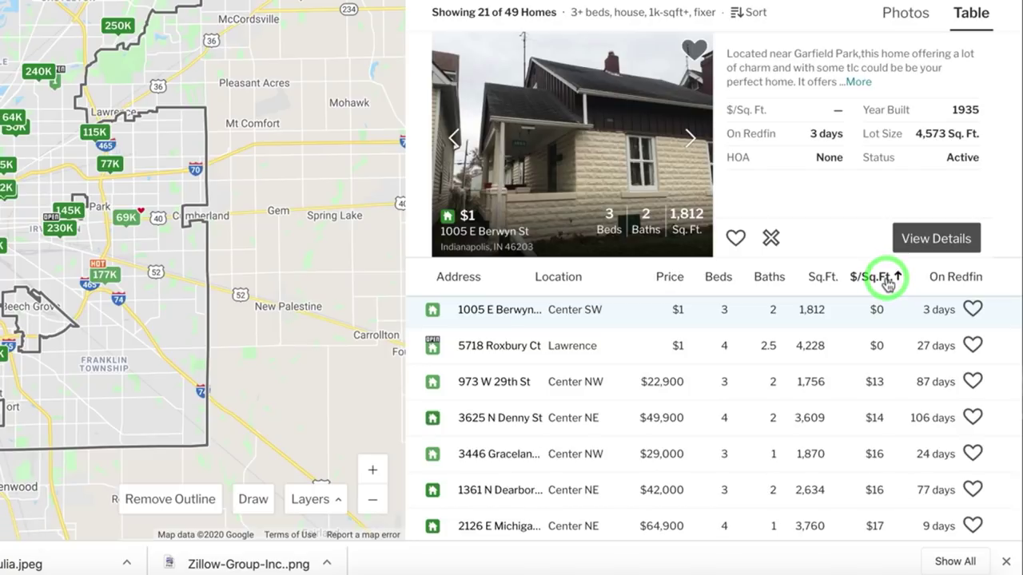
{"action": "scroll", "coordinate": [496, 417], "scroll_direction": "down", "scroll_amount": 7}
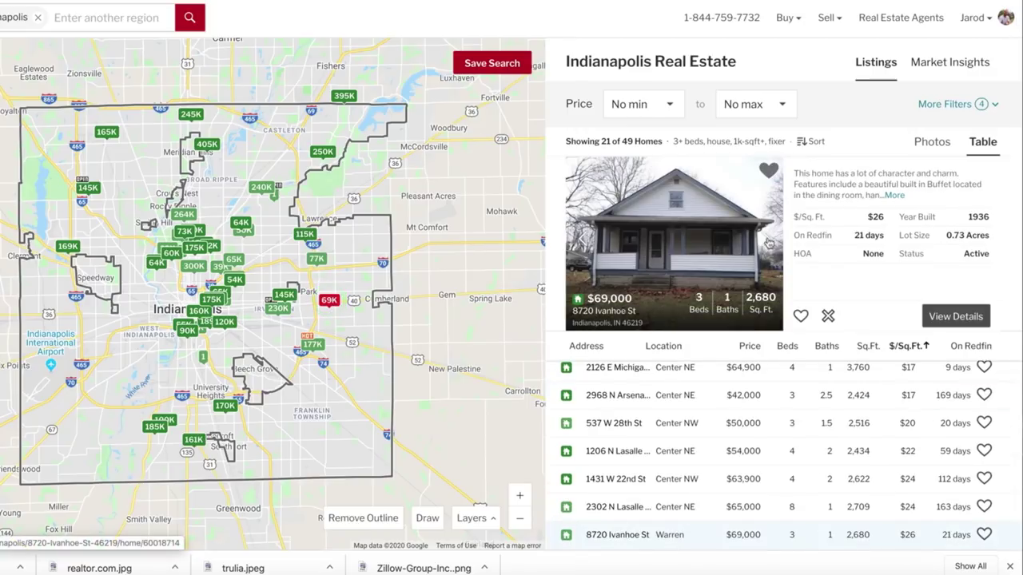
Step: Page through the listing's photos to the living-room shot
{"action": "left_click", "coordinate": [766, 241]}
{"action": "left_click", "coordinate": [766, 240]}
{"action": "left_click", "coordinate": [766, 241]}
{"action": "left_click", "coordinate": [766, 241]}
{"action": "left_click", "coordinate": [767, 241]}
{"action": "left_click", "coordinate": [767, 240]}
{"action": "left_click", "coordinate": [766, 240]}
{"action": "left_click", "coordinate": [766, 240]}
{"action": "left_click", "coordinate": [767, 240]}
{"action": "left_click", "coordinate": [666, 243]}
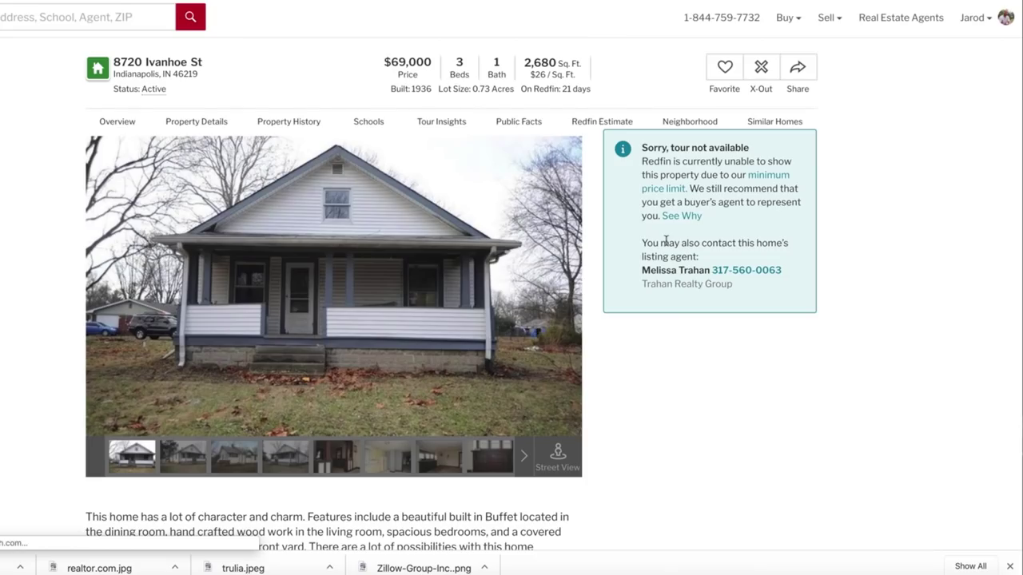
{"action": "scroll", "coordinate": [538, 320], "scroll_direction": "down", "scroll_amount": 5}
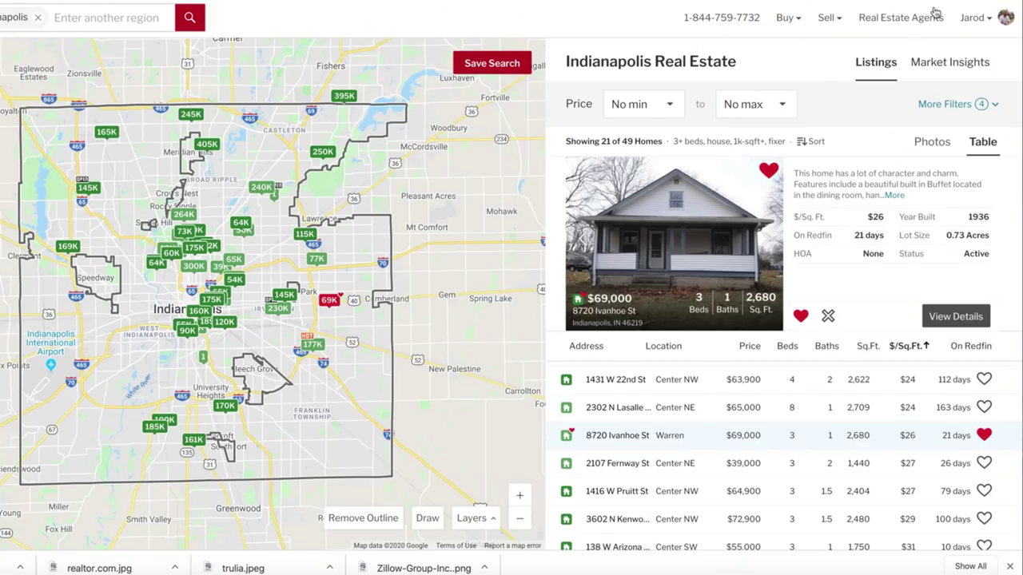
{"action": "left_click", "coordinate": [986, 19]}
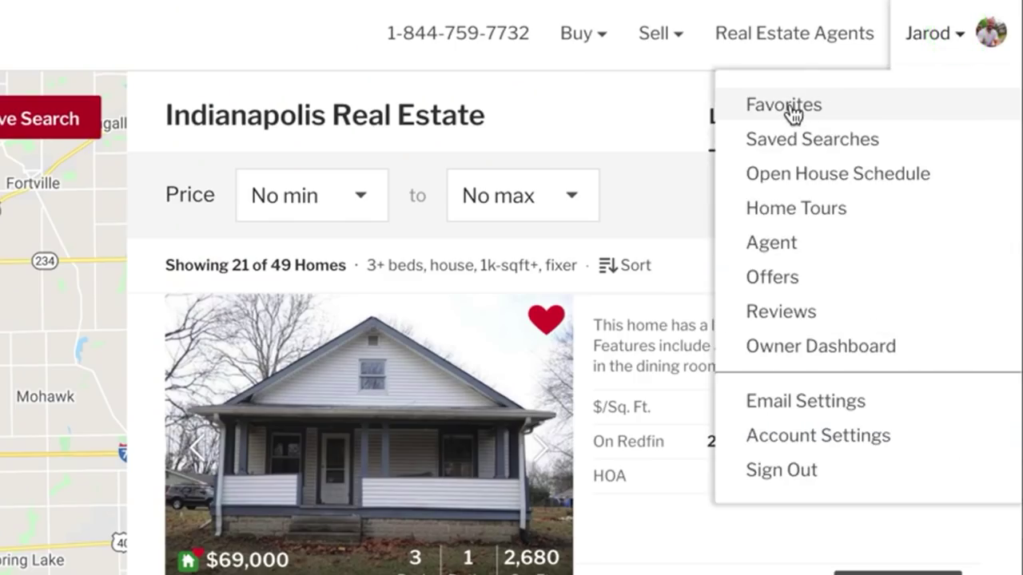
{"action": "left_click", "coordinate": [793, 113]}
{"action": "left_click", "coordinate": [787, 110]}
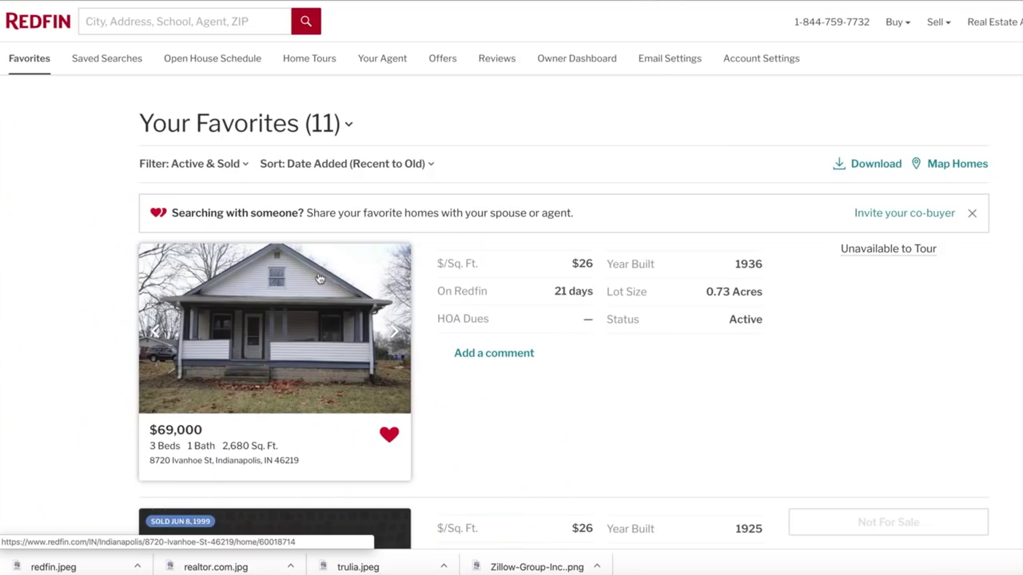
{"action": "scroll", "coordinate": [317, 394], "scroll_direction": "down", "scroll_amount": 10}
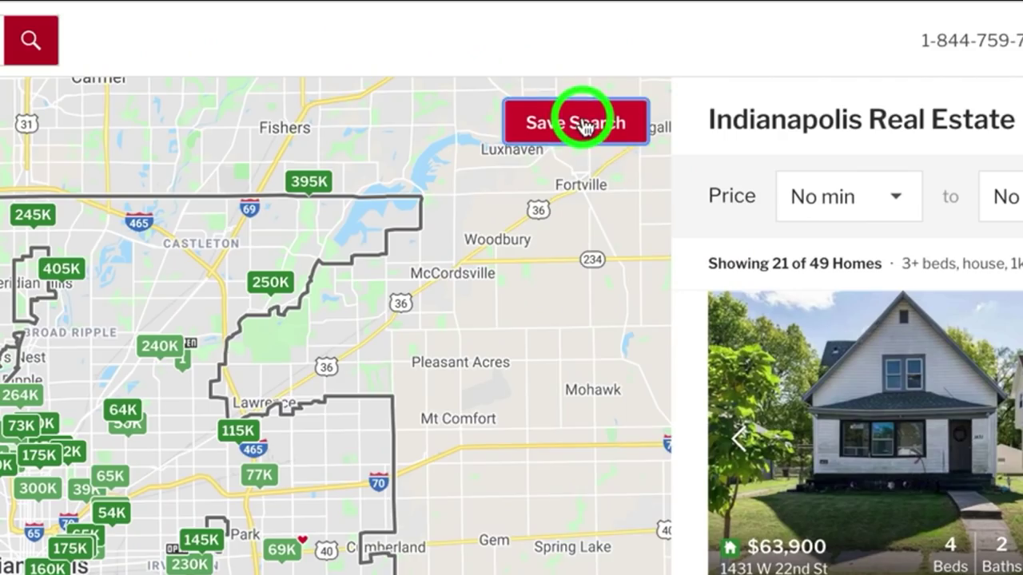
Step: Save the search as 'Indianapolis - Fixer Uppers' with instant email alerts
{"action": "left_click", "coordinate": [584, 128]}
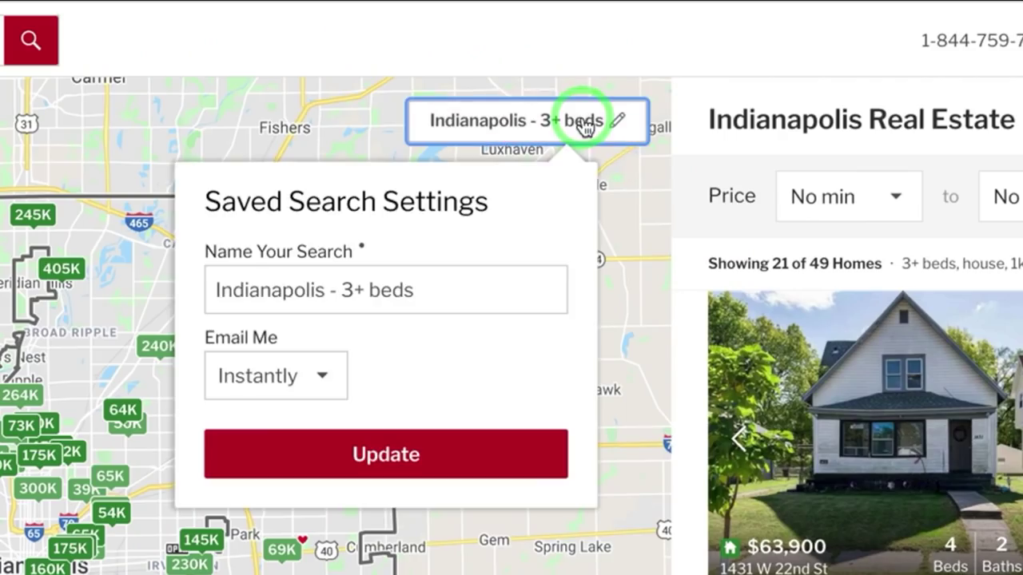
{"action": "left_click_drag", "start_coordinate": [420, 290], "coordinate": [342, 289]}
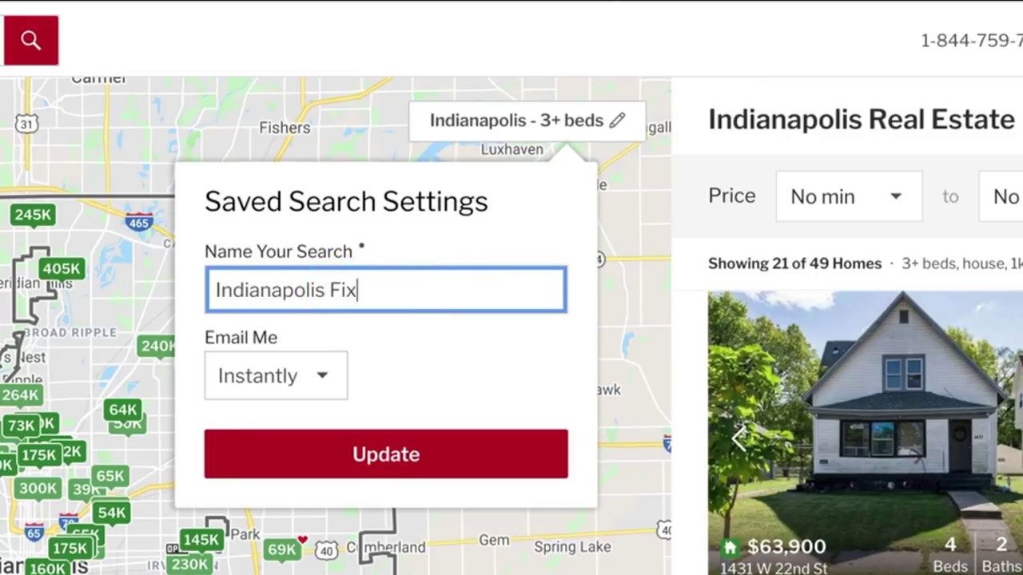
{"action": "type", "text": "-"}
{"action": "left_click", "coordinate": [276, 372]}
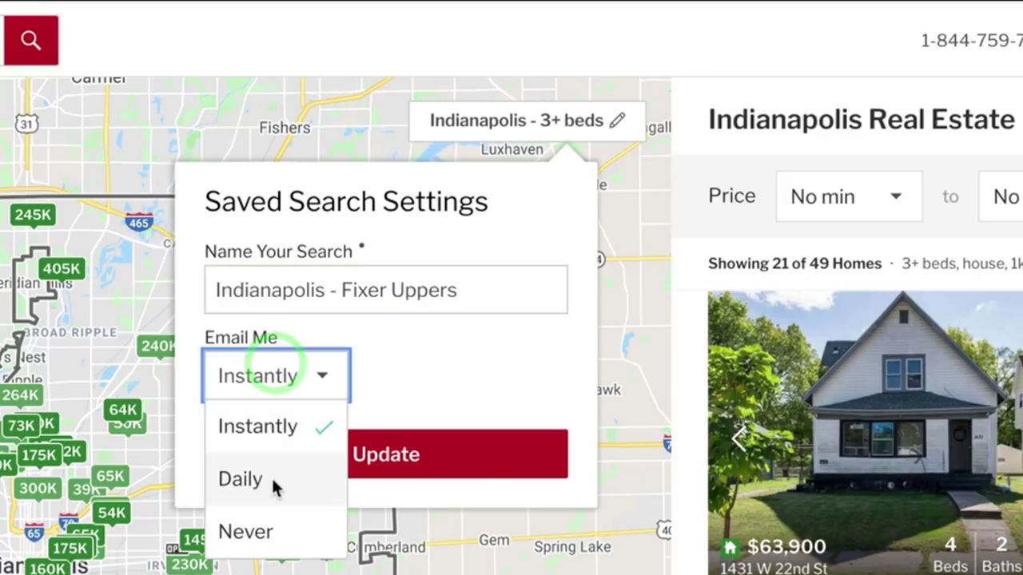
{"action": "left_click", "coordinate": [274, 427]}
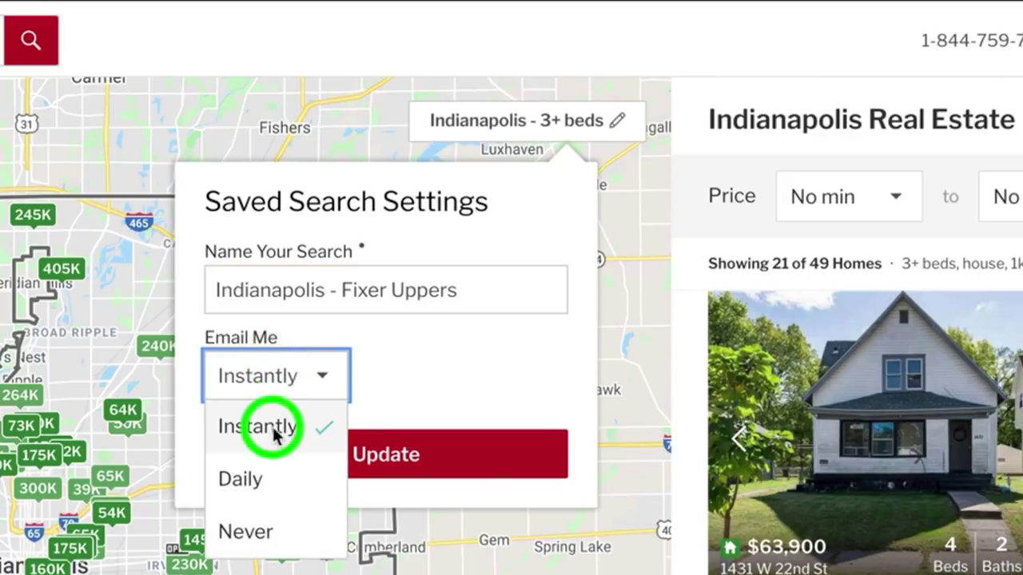
{"action": "left_click", "coordinate": [386, 457]}
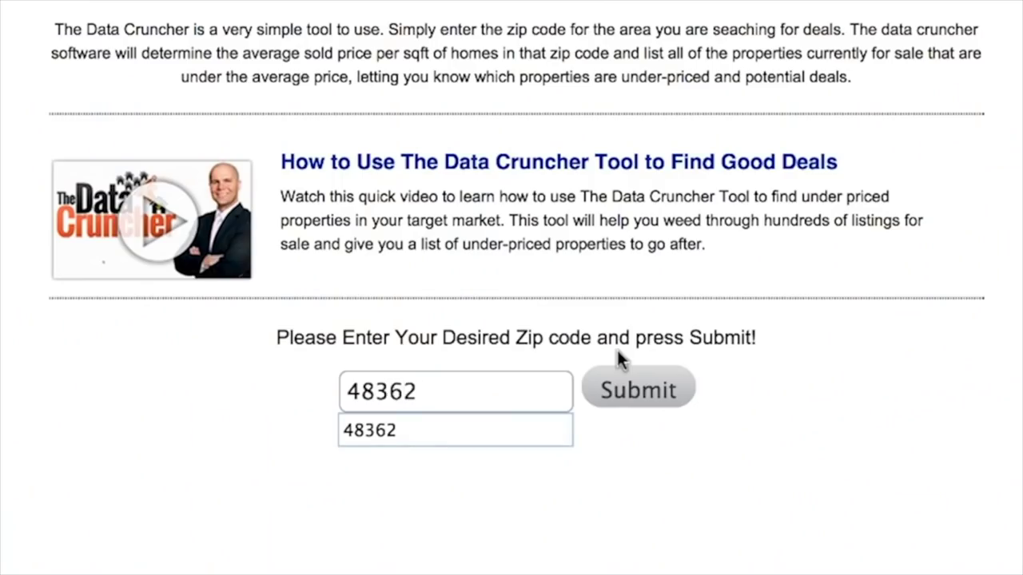
Step: Submit zip code 48362 and open the $73,900 listing at 11 S McGregor Dr, Lake Orion
{"action": "left_click", "coordinate": [636, 389]}
{"action": "scroll", "coordinate": [735, 239], "scroll_direction": "down", "scroll_amount": 6}
{"action": "left_click", "coordinate": [735, 169]}
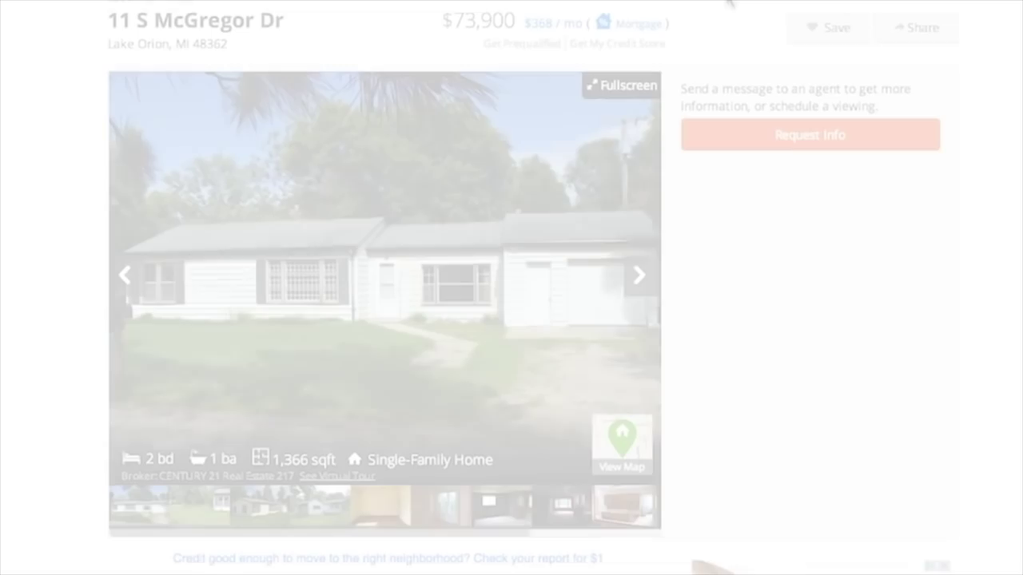